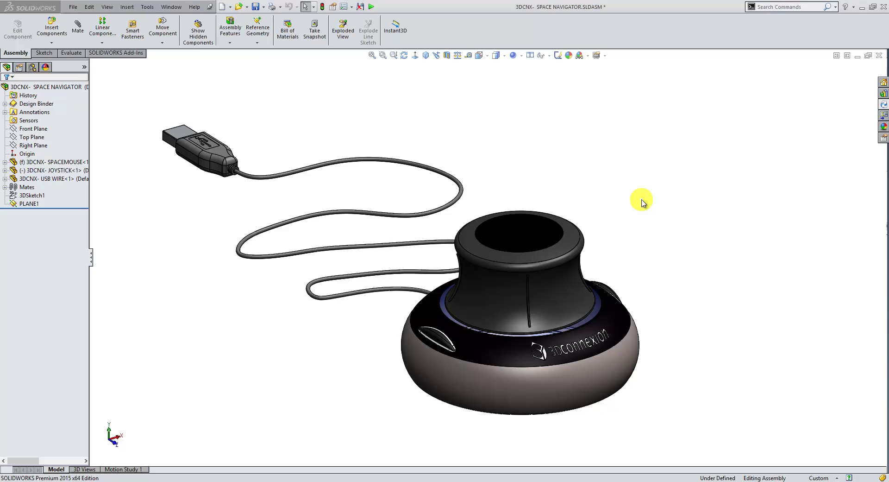
Step: Switch the command search to Knowledge Base and show the S-key shortcut toolbar beside the model
key("s")
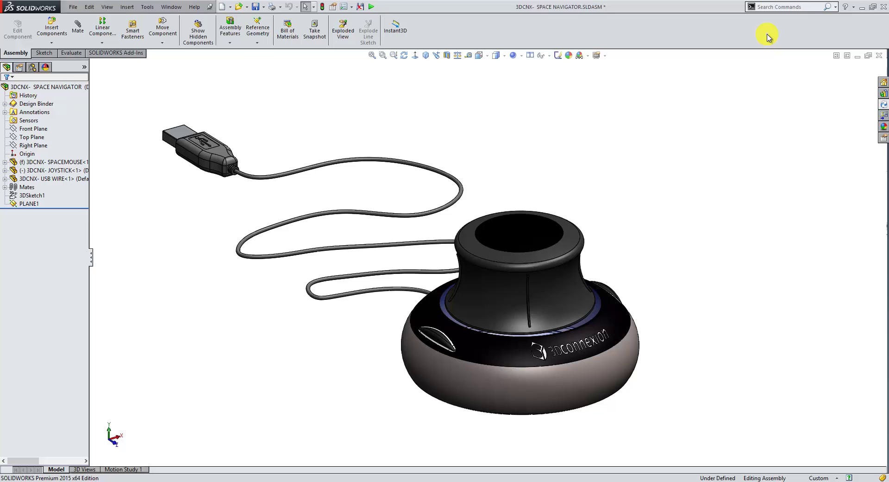
left_click(835, 7)
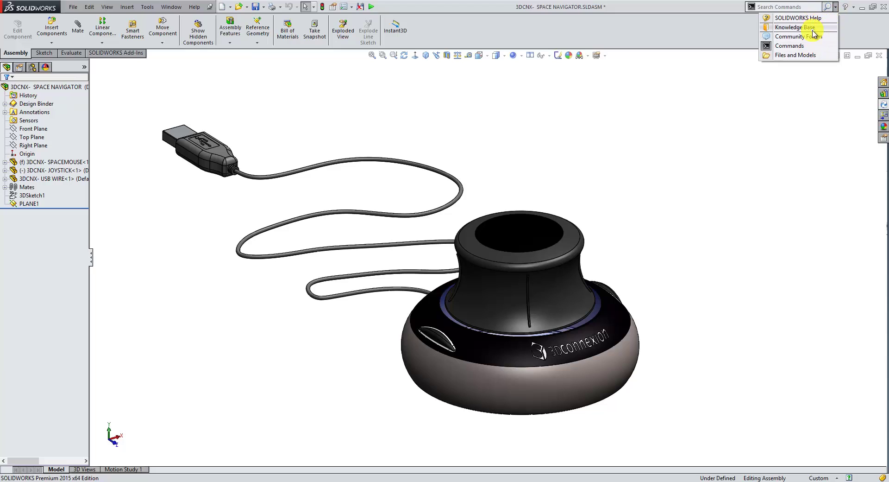
left_click(792, 27)
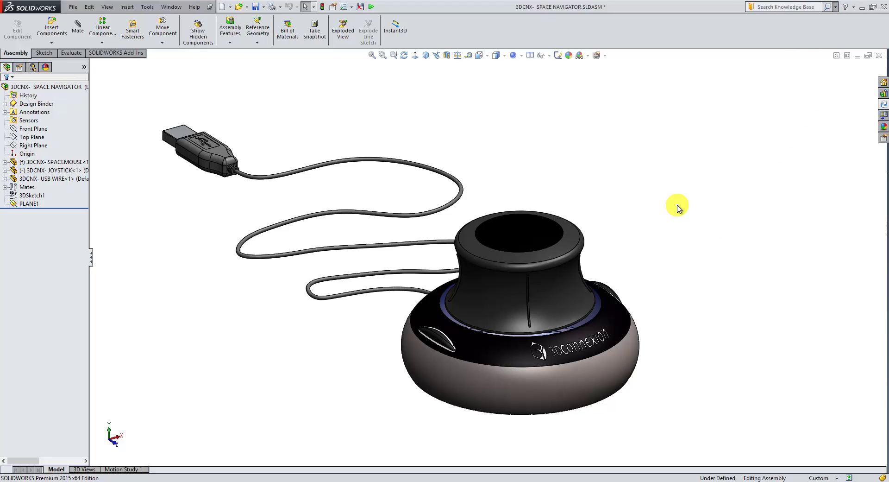
key("s")
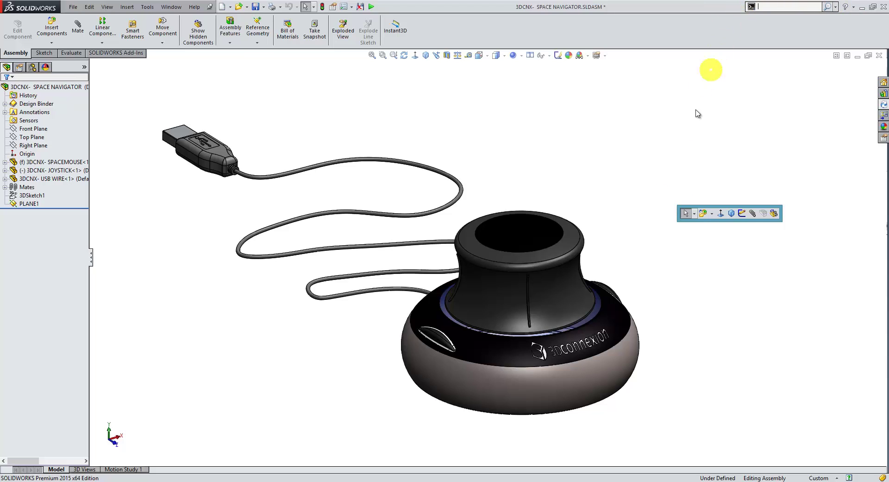
Step: Dismiss the shortcut toolbar and launch Assembly Visualization from the 'assemb' search suggestions
left_click(648, 164)
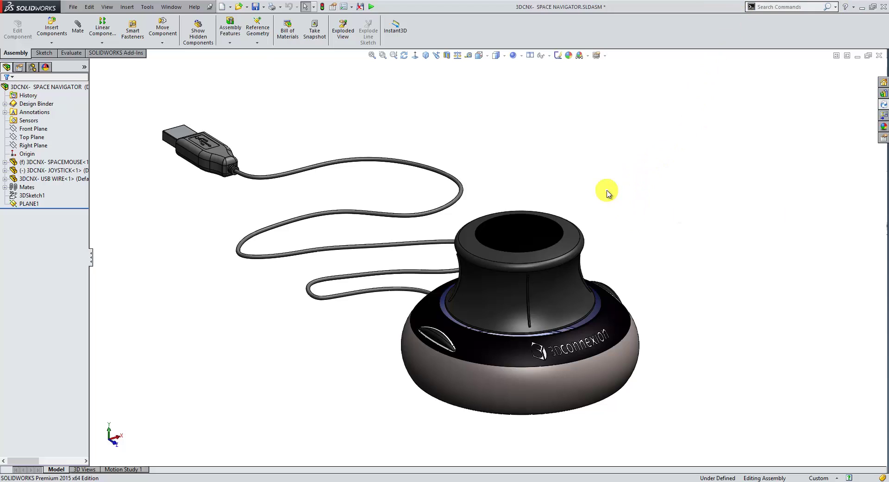
type("s")
type("ass")
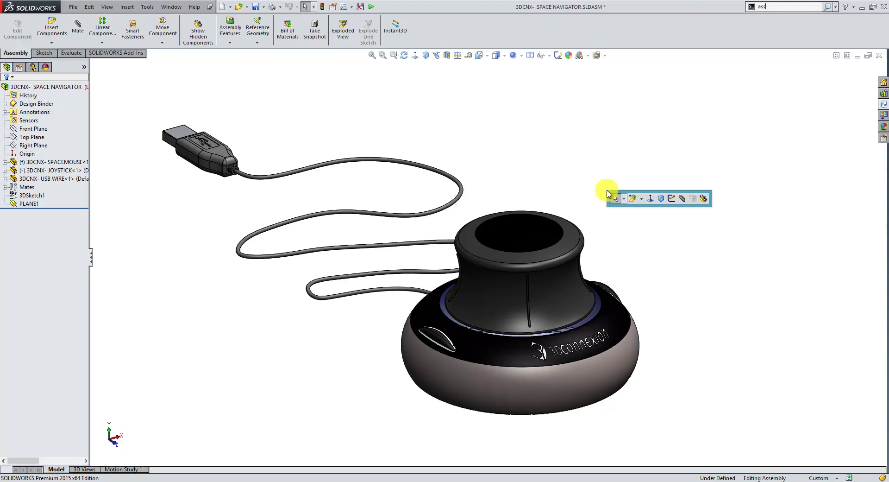
type("emb")
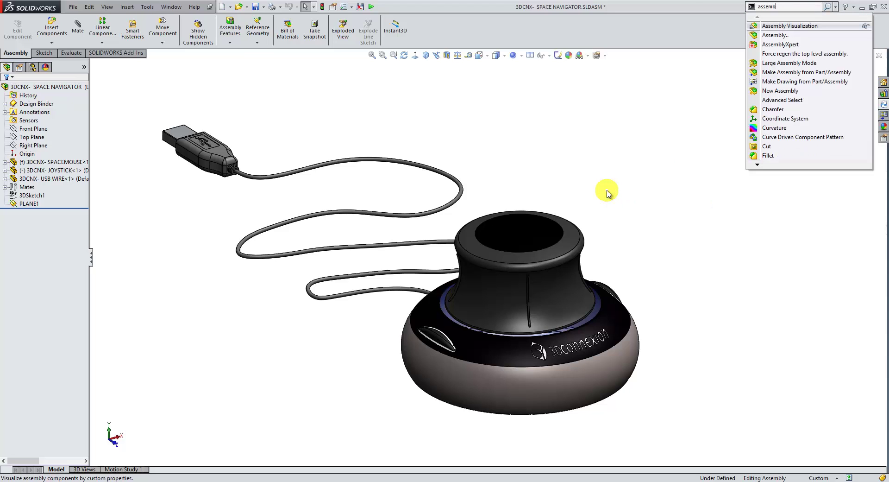
left_click(766, 27)
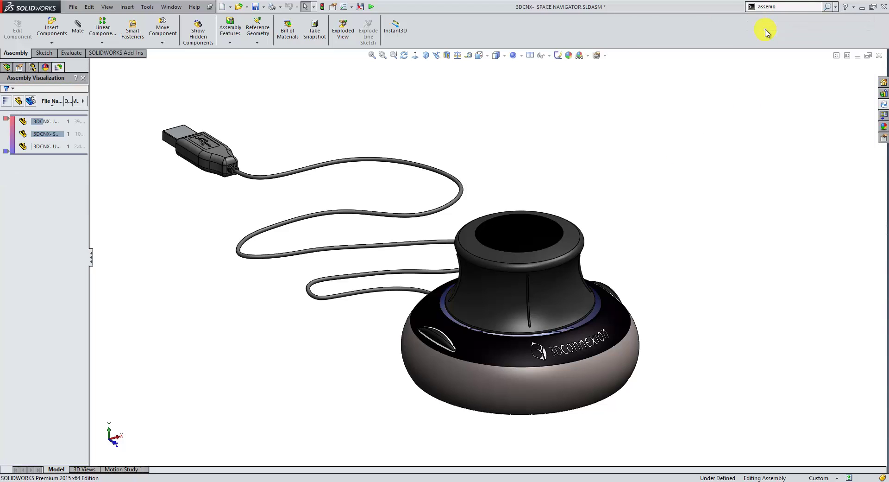